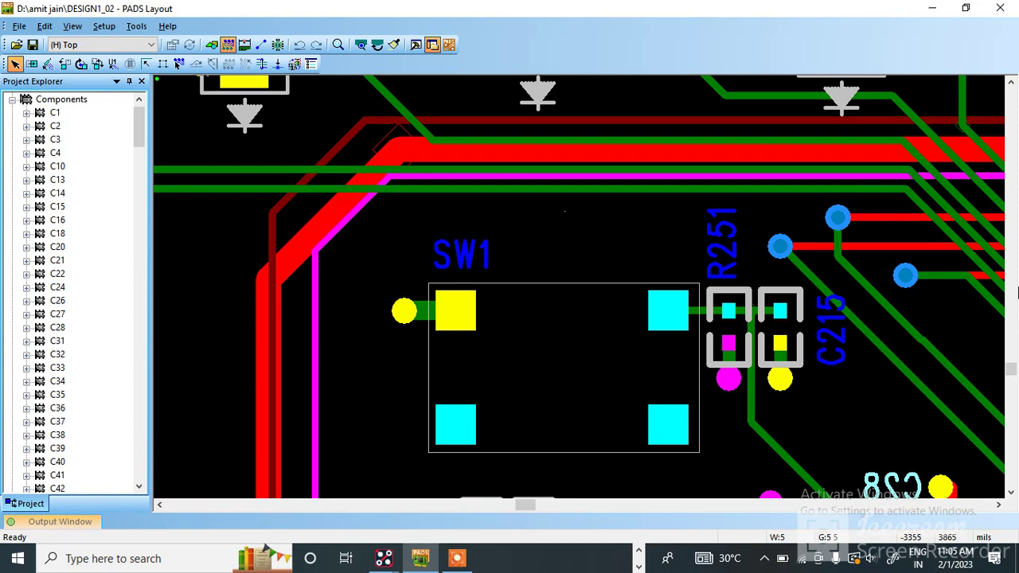
Select and then deselect switch SW1, and zoom out to view the whole board
{"action": "left_click", "coordinate": [617, 286]}
{"action": "left_click", "coordinate": [623, 246]}
{"action": "scroll", "coordinate": [623, 254], "scroll_direction": "down", "scroll_amount": 5}
{"action": "scroll", "coordinate": [625, 271], "scroll_direction": "down", "scroll_amount": 2}
{"action": "scroll", "coordinate": [637, 262], "scroll_direction": "down", "scroll_amount": 3}
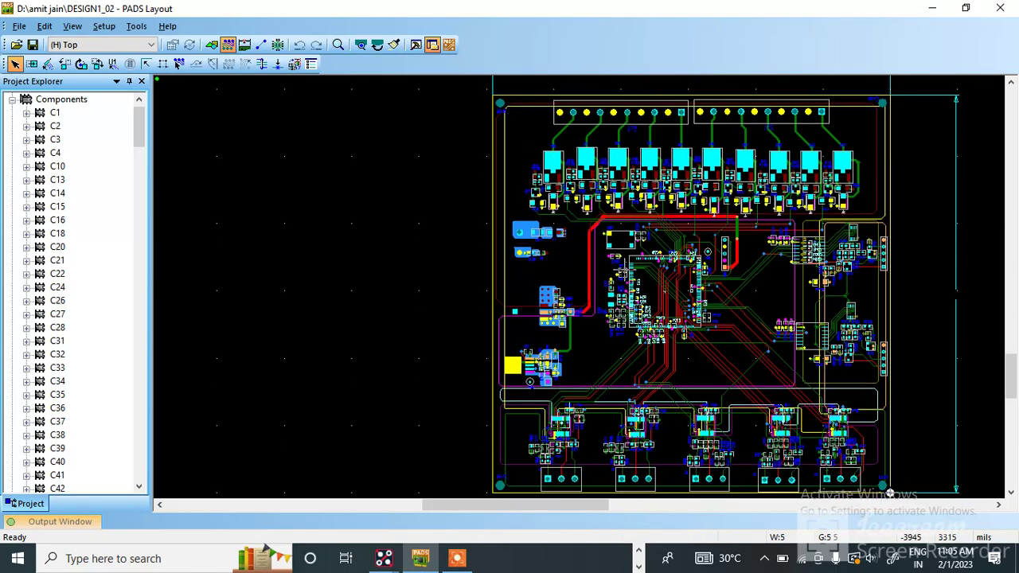
{"action": "scroll", "coordinate": [700, 191], "scroll_direction": "up", "scroll_amount": 3}
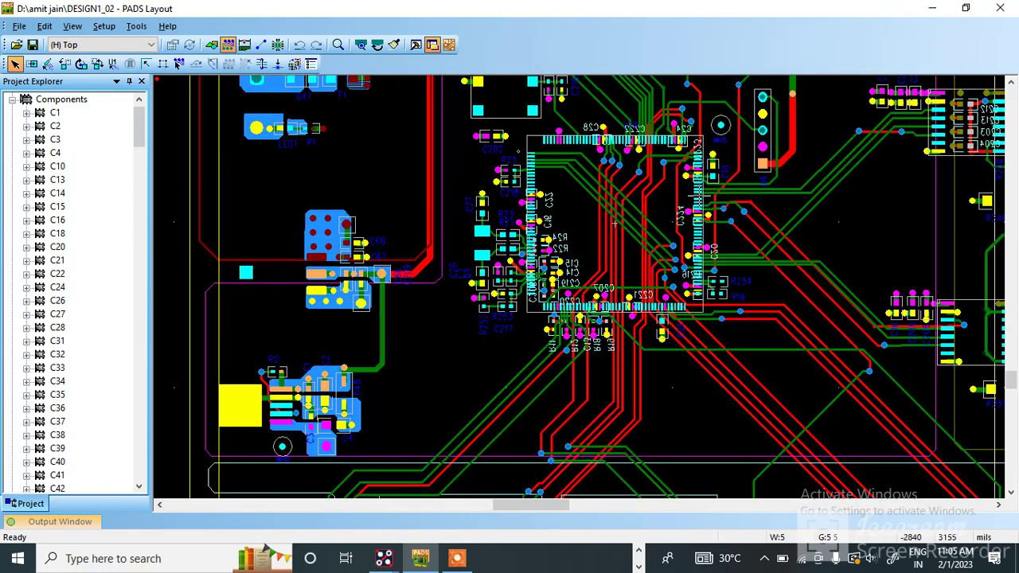
{"action": "scroll", "coordinate": [700, 191], "scroll_direction": "up", "scroll_amount": 2}
{"action": "scroll", "coordinate": [699, 228], "scroll_direction": "down", "scroll_amount": 5}
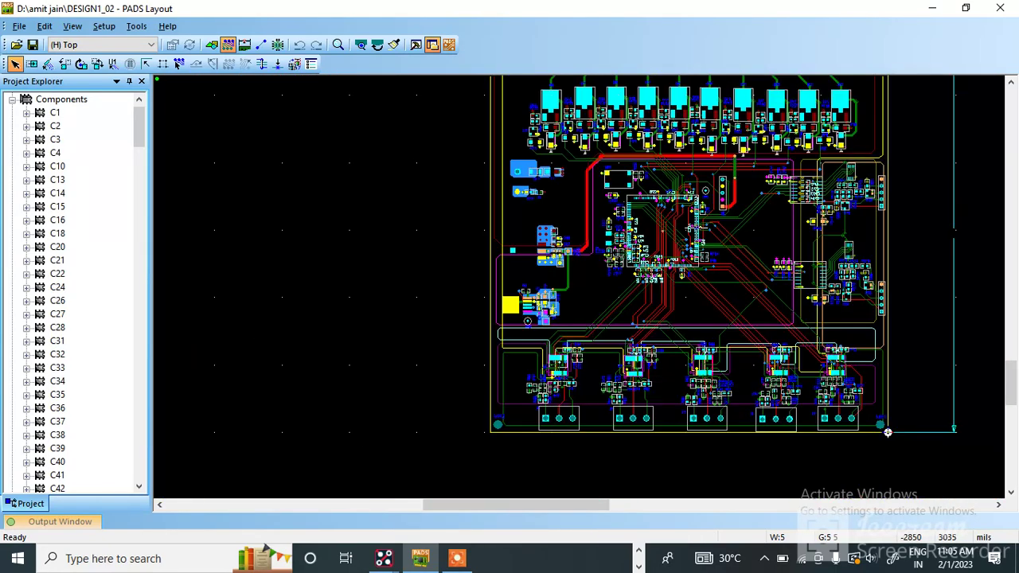
{"action": "scroll", "coordinate": [888, 433], "scroll_direction": "up", "scroll_amount": 2}
{"action": "scroll", "coordinate": [868, 438], "scroll_direction": "down", "scroll_amount": 2}
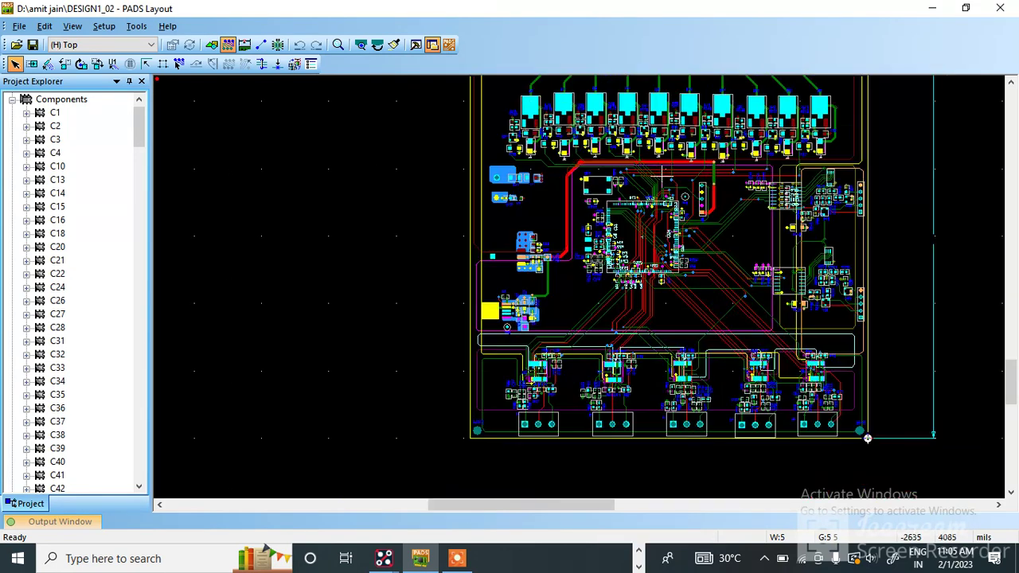
Limit selection to components from the right-click Select menu, then select them all with Ctrl+A
{"action": "scroll", "coordinate": [650, 222], "scroll_direction": "up", "scroll_amount": 1}
{"action": "right_click", "coordinate": [344, 207]}
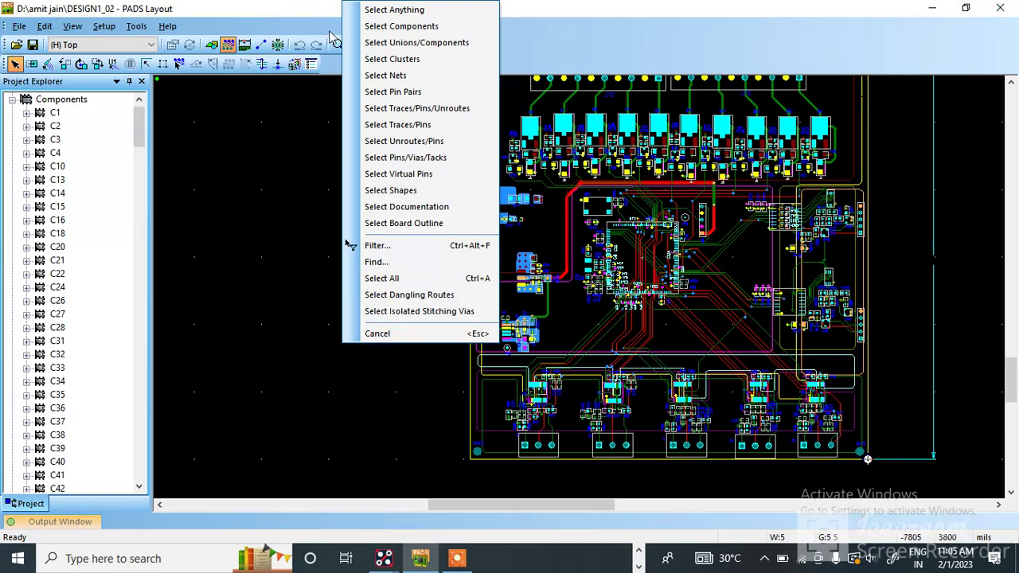
{"action": "left_click", "coordinate": [410, 27]}
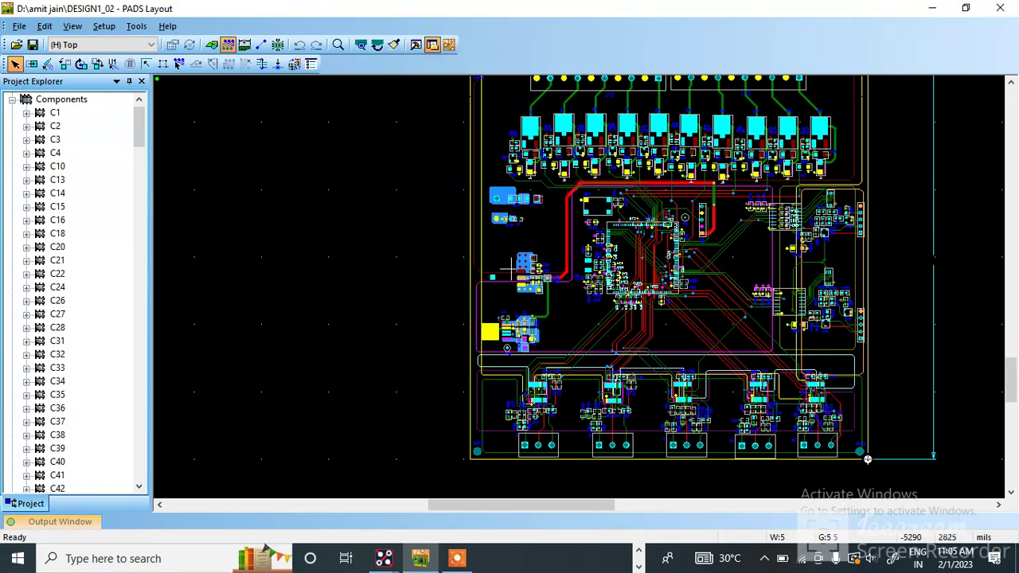
{"action": "scroll", "coordinate": [507, 270], "scroll_direction": "up", "scroll_amount": 2}
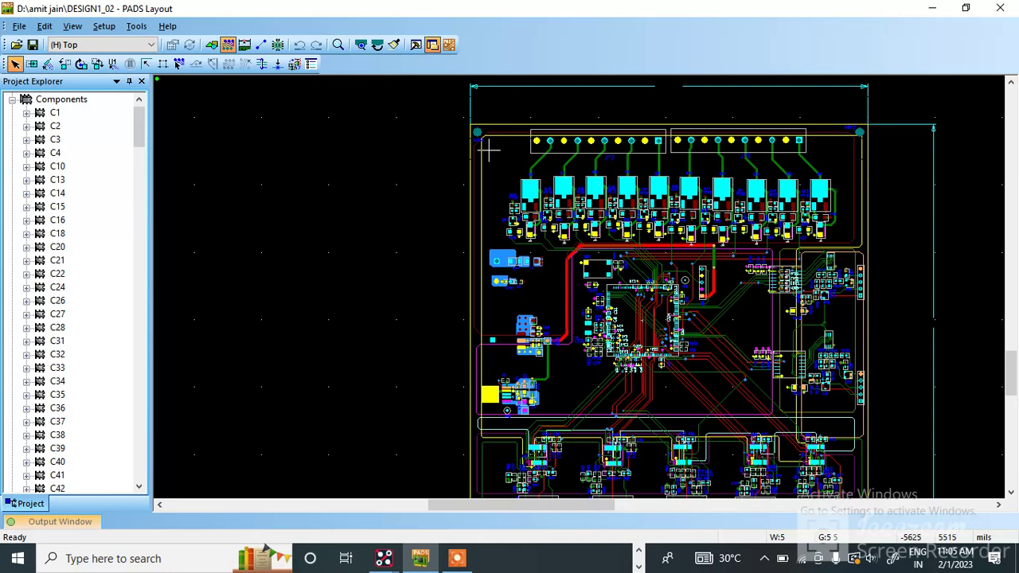
{"action": "key", "text": "ctrl+a"}
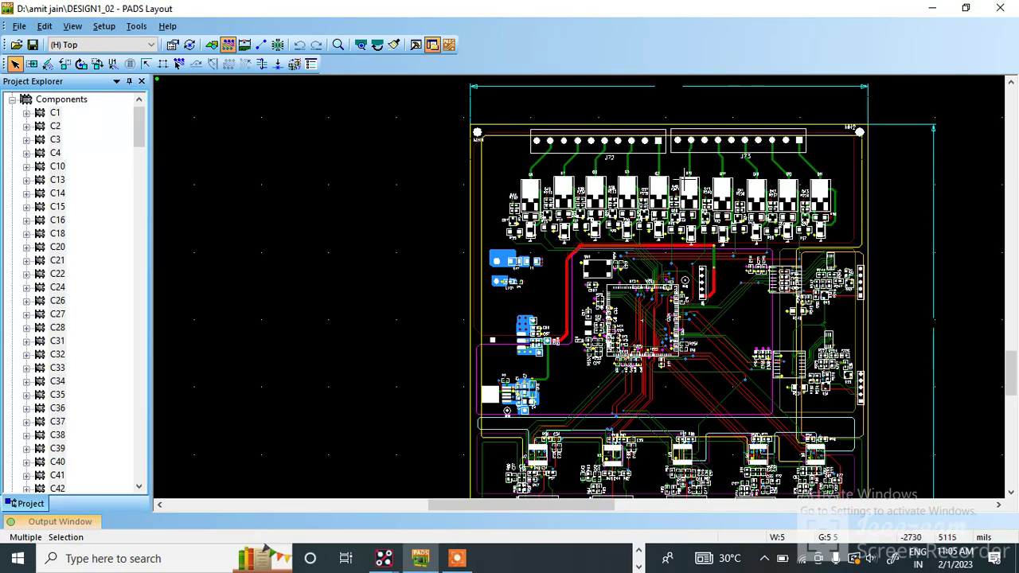
In Save to Library, choose all part types and all decals, keeping usr as destination
{"action": "right_click", "coordinate": [685, 280]}
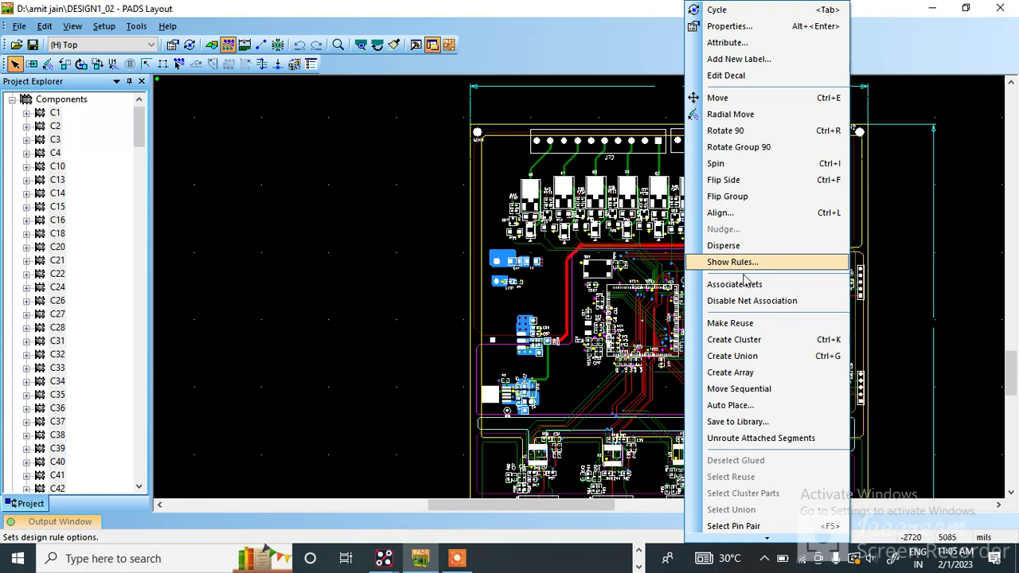
{"action": "left_click", "coordinate": [731, 424]}
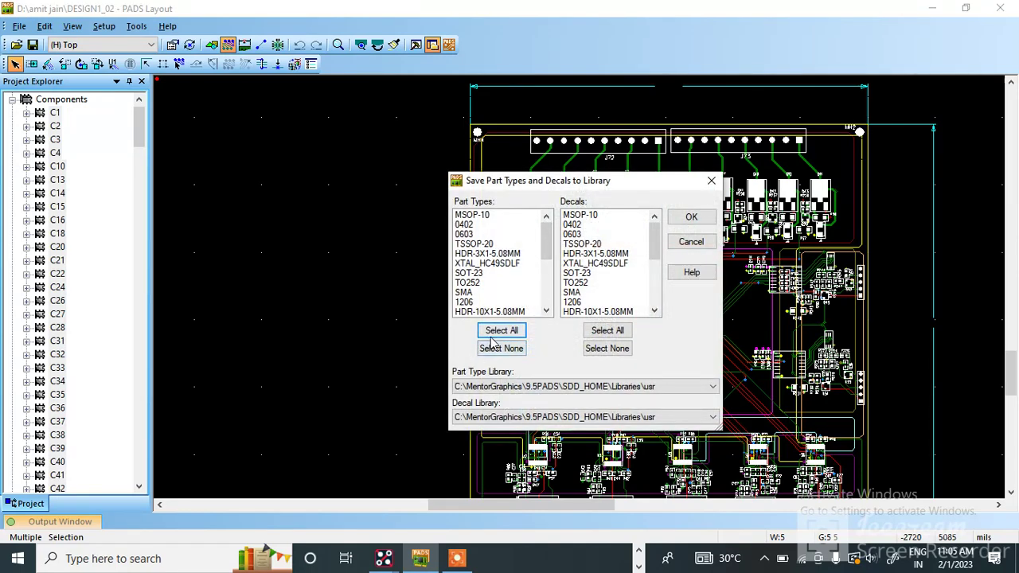
{"action": "left_click", "coordinate": [502, 330]}
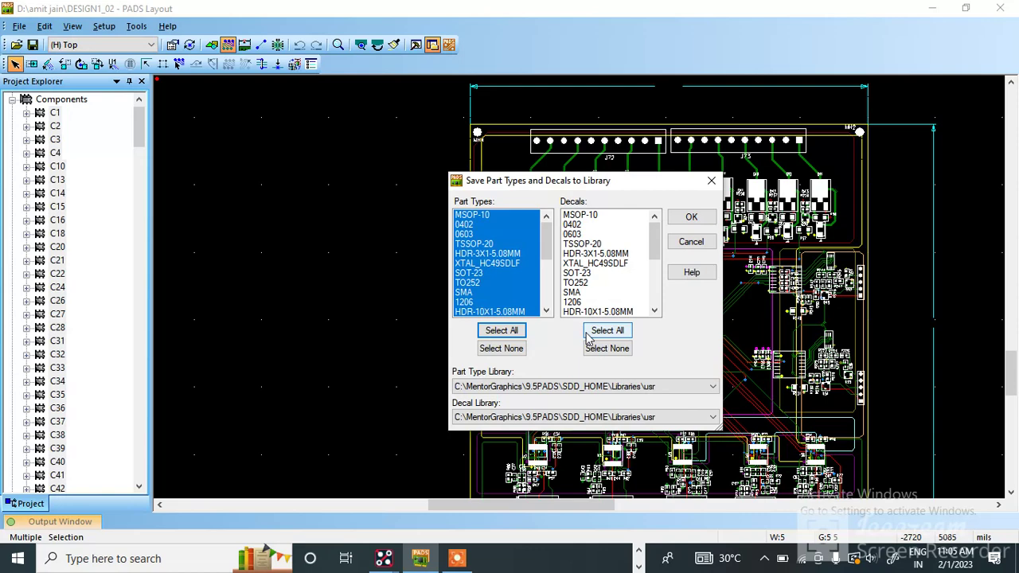
{"action": "left_click", "coordinate": [603, 333]}
{"action": "left_click", "coordinate": [595, 390]}
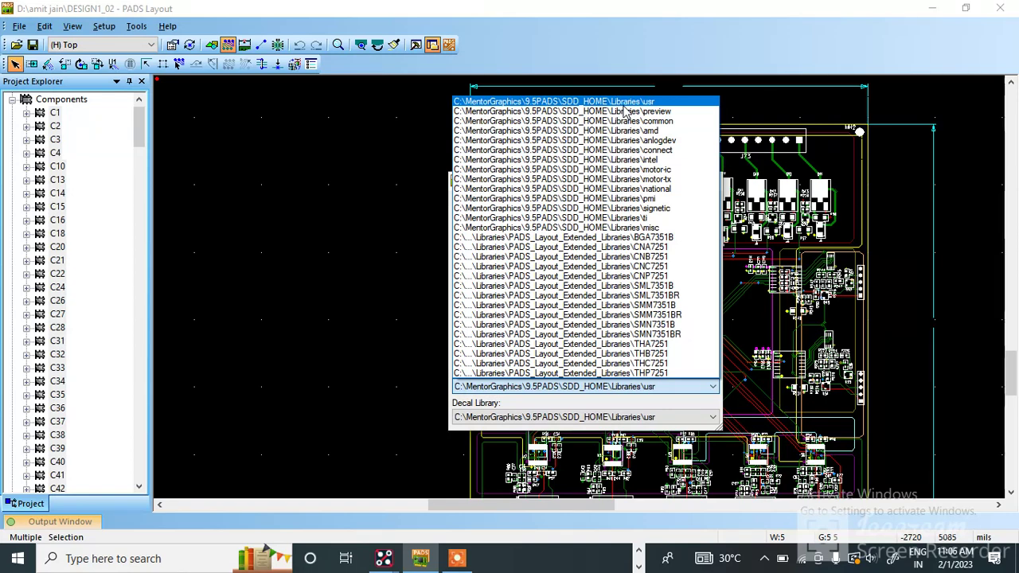
{"action": "left_click", "coordinate": [624, 108]}
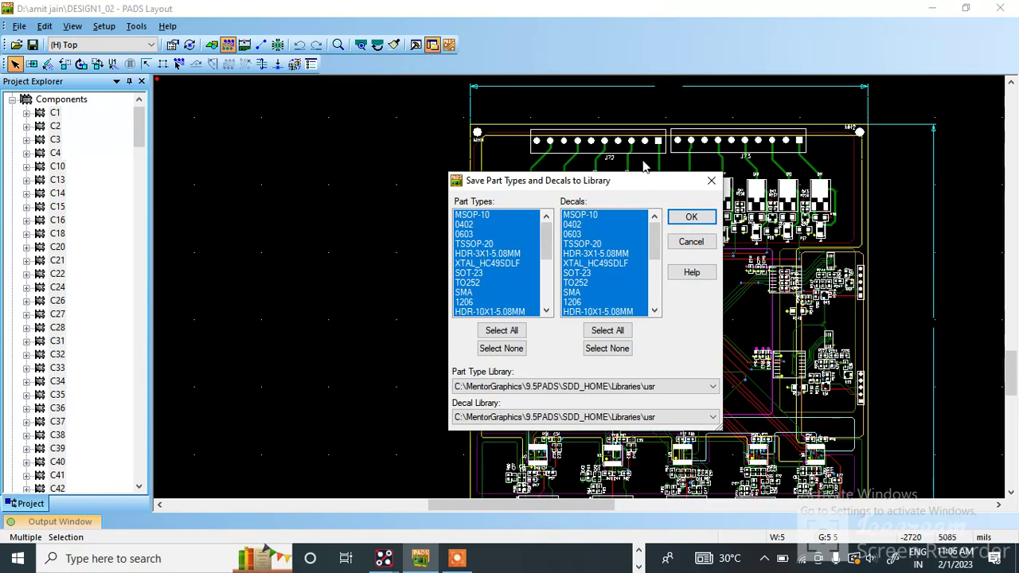
Save to usr, accepting every overwrite prompt (MSOP-10, SIP-1P, TO-263, MH_3_8, 1206, and others)
{"action": "left_click", "coordinate": [692, 219]}
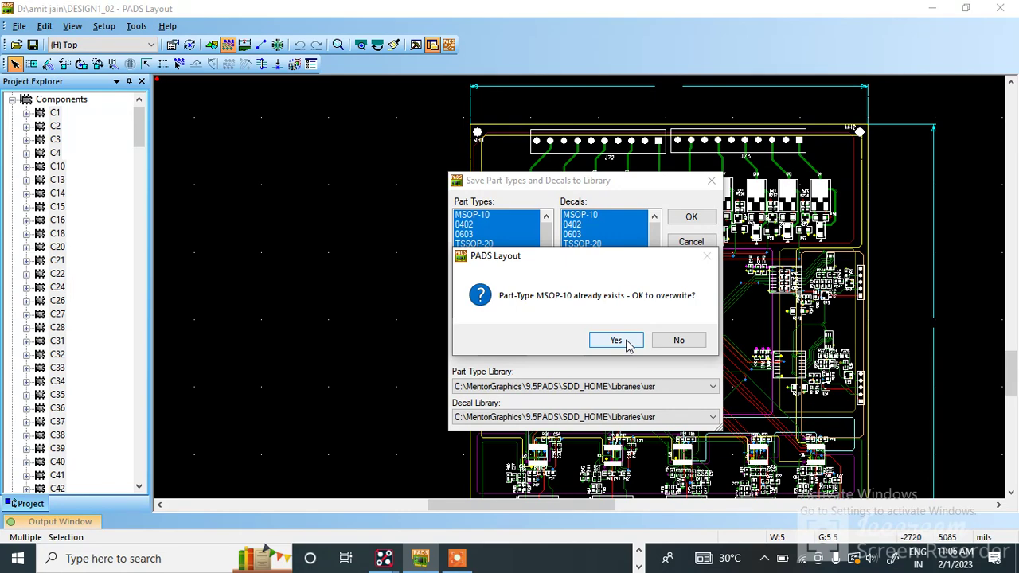
{"action": "left_click", "coordinate": [617, 341]}
{"action": "left_click", "coordinate": [616, 341]}
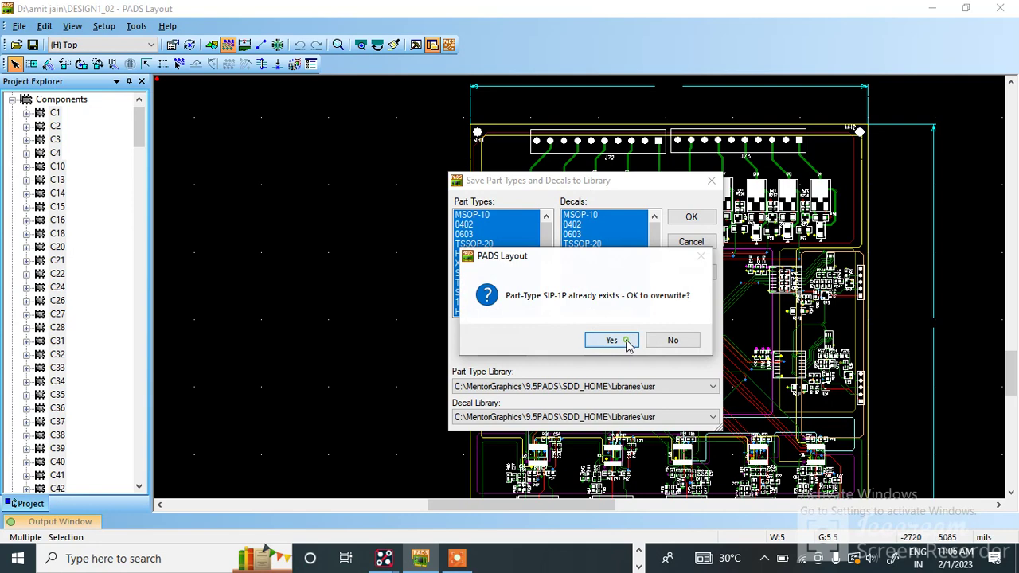
{"action": "left_click", "coordinate": [626, 342]}
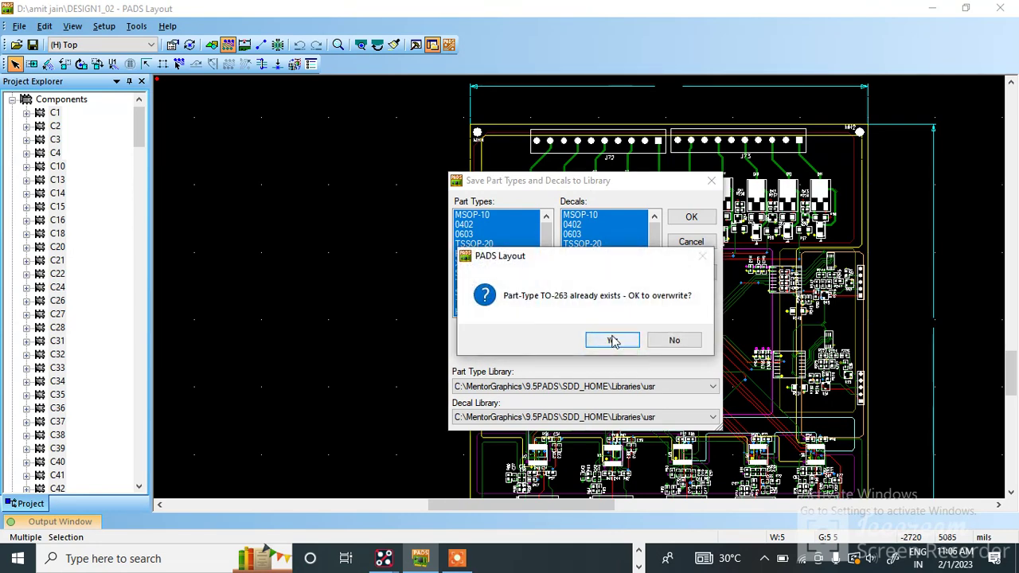
{"action": "left_click", "coordinate": [614, 341]}
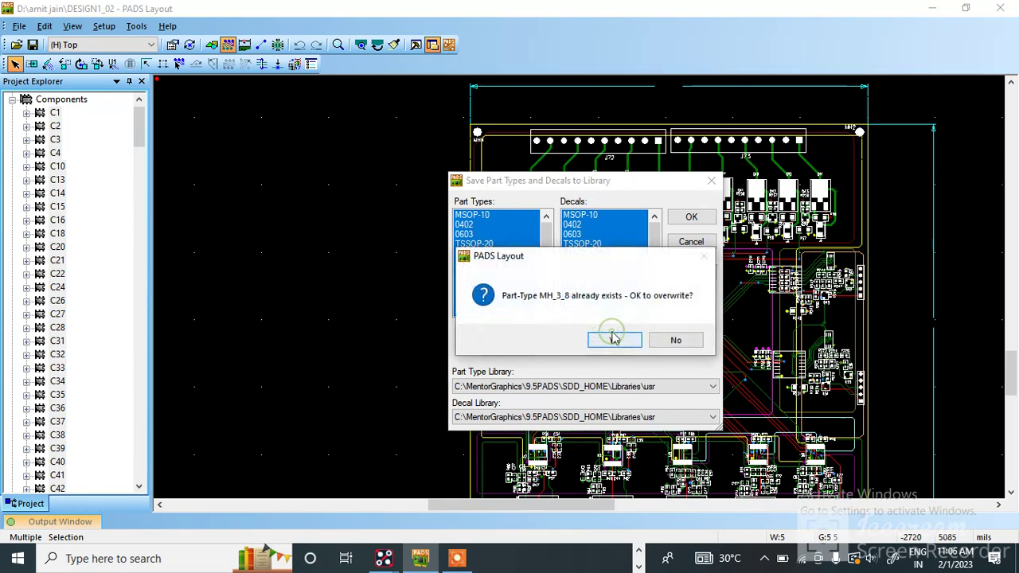
{"action": "left_click", "coordinate": [613, 340]}
{"action": "left_click", "coordinate": [613, 341]}
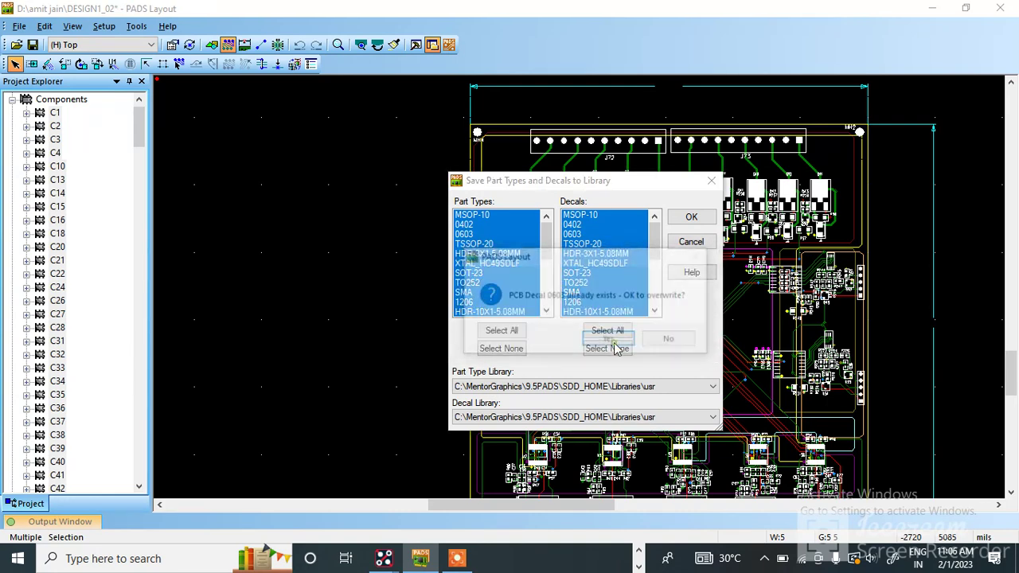
{"action": "left_click", "coordinate": [614, 341]}
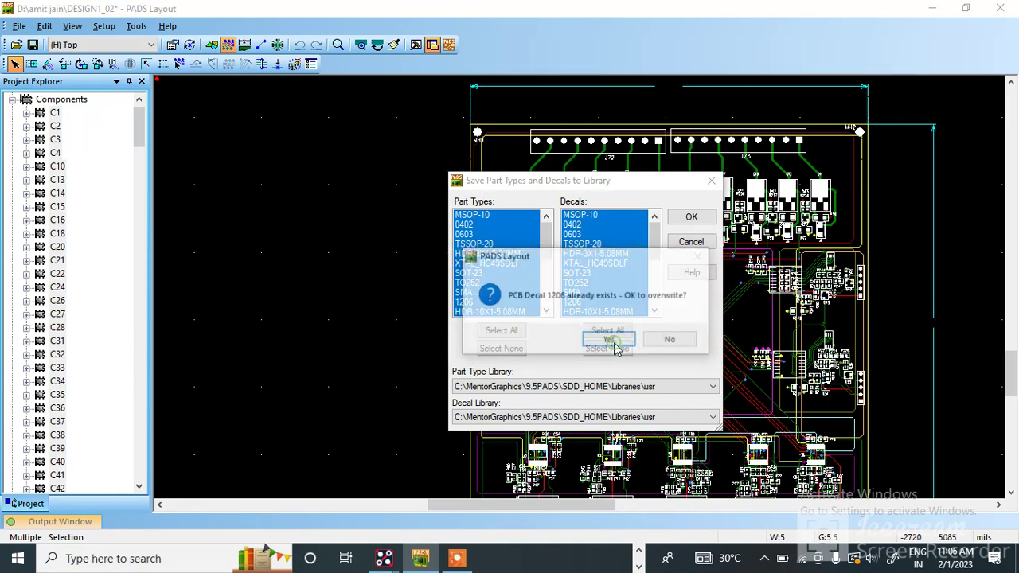
{"action": "left_click", "coordinate": [614, 340]}
{"action": "left_click", "coordinate": [614, 342]}
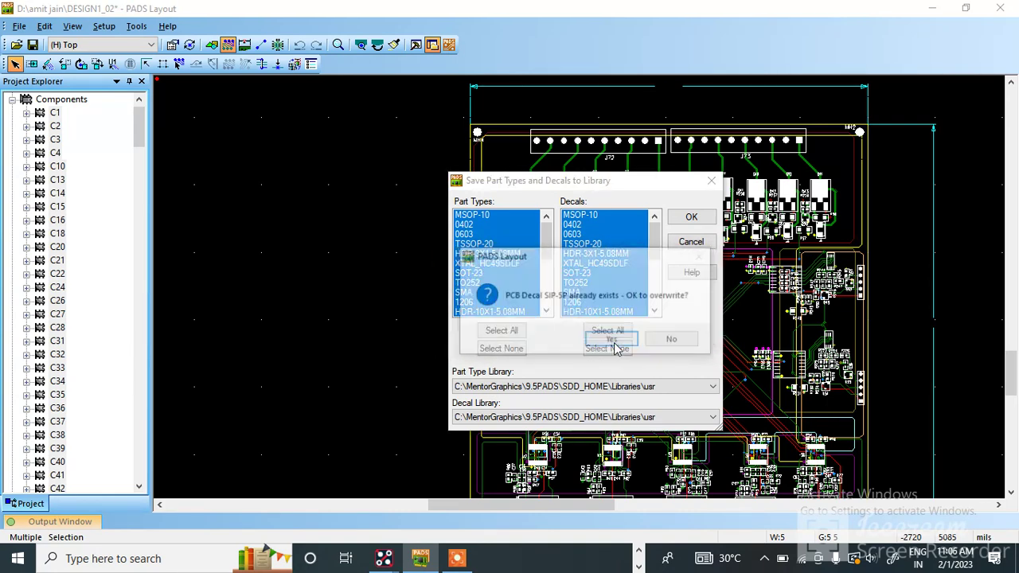
{"action": "left_click", "coordinate": [614, 343]}
{"action": "left_click", "coordinate": [615, 348]}
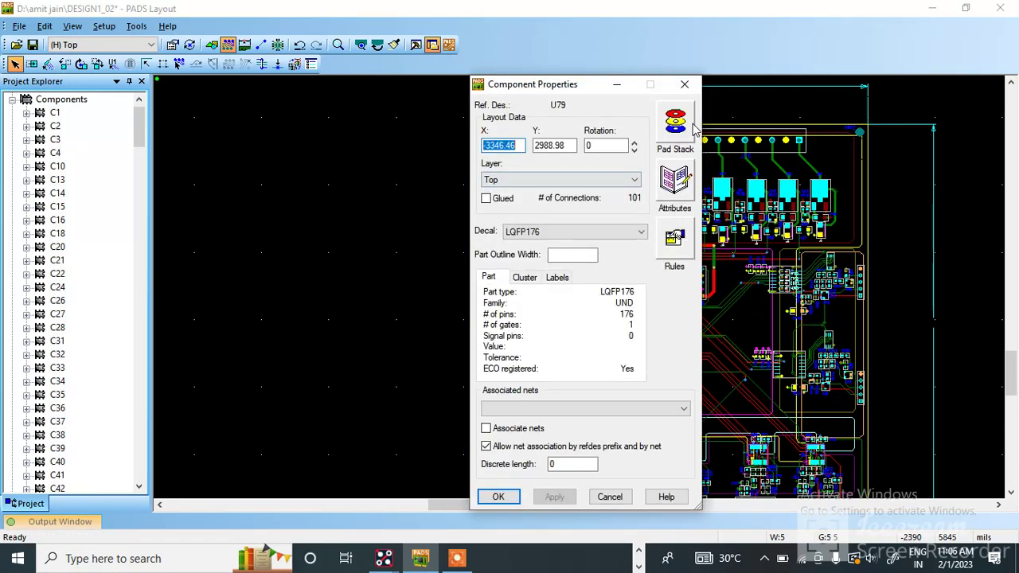
Close U79's Component Properties dialog
{"action": "left_click", "coordinate": [684, 84]}
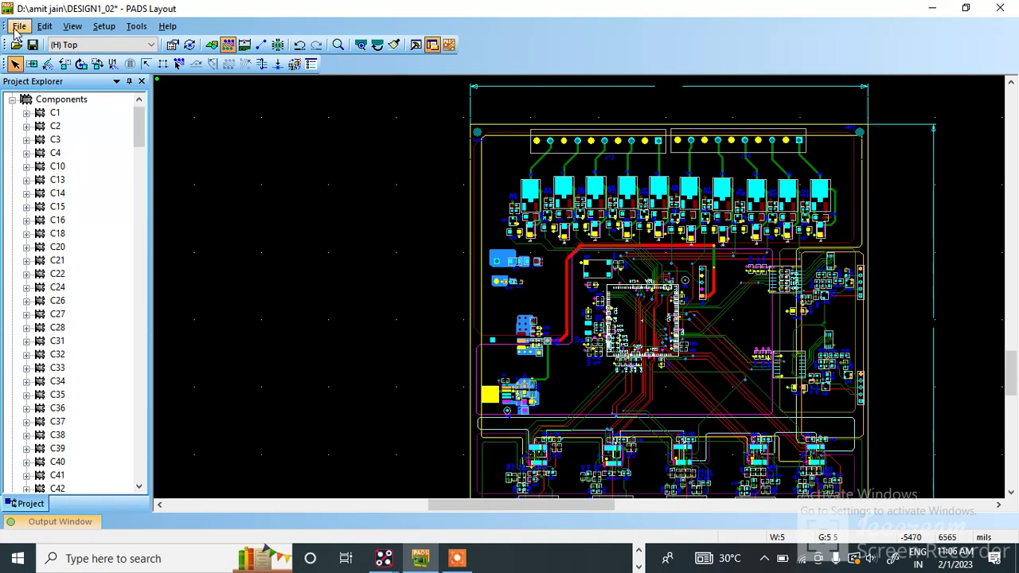
Open the Library Manager from the File menu and begin creating a new library
{"action": "left_click", "coordinate": [15, 30]}
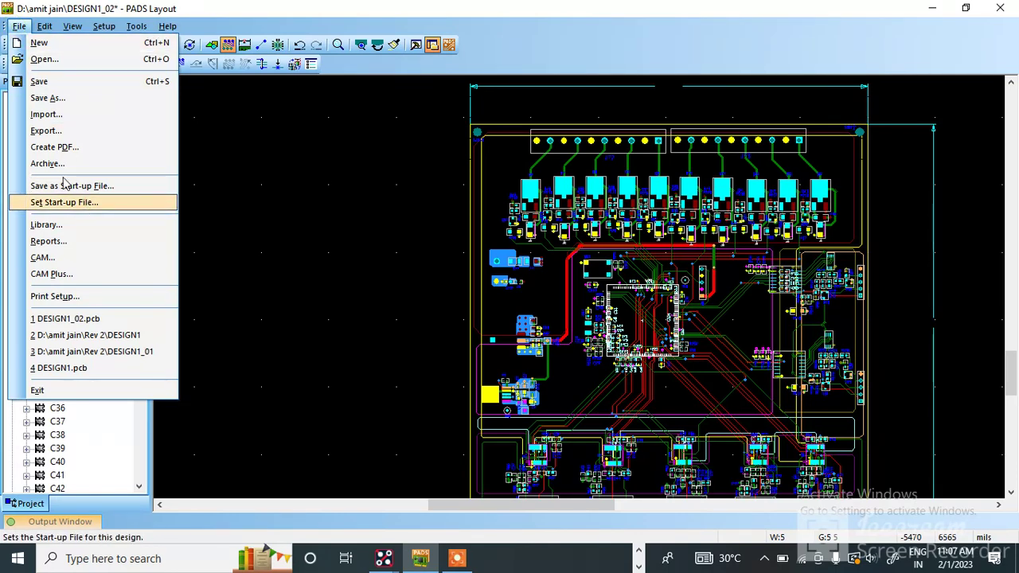
{"action": "left_click", "coordinate": [65, 231]}
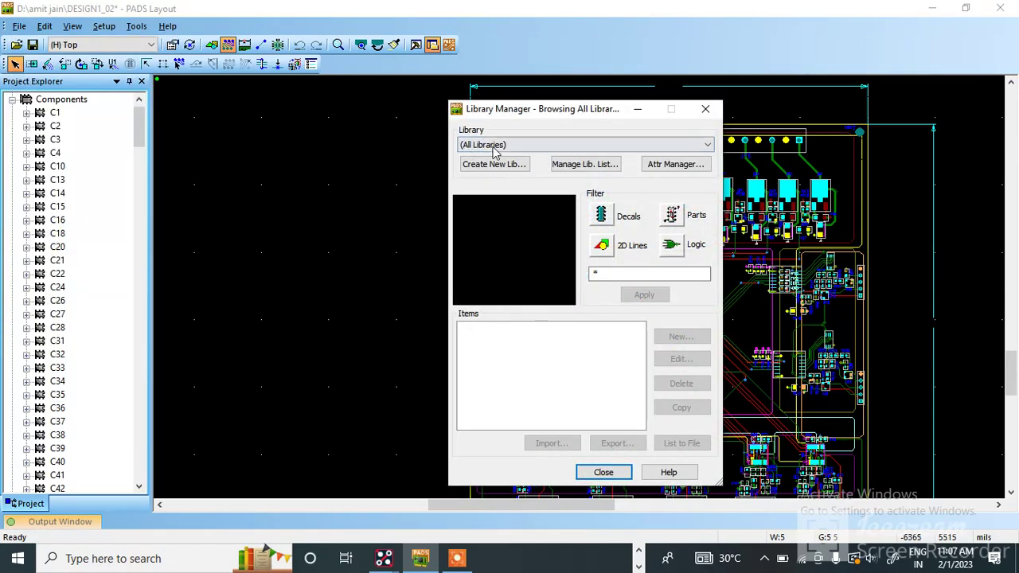
{"action": "left_click", "coordinate": [498, 167]}
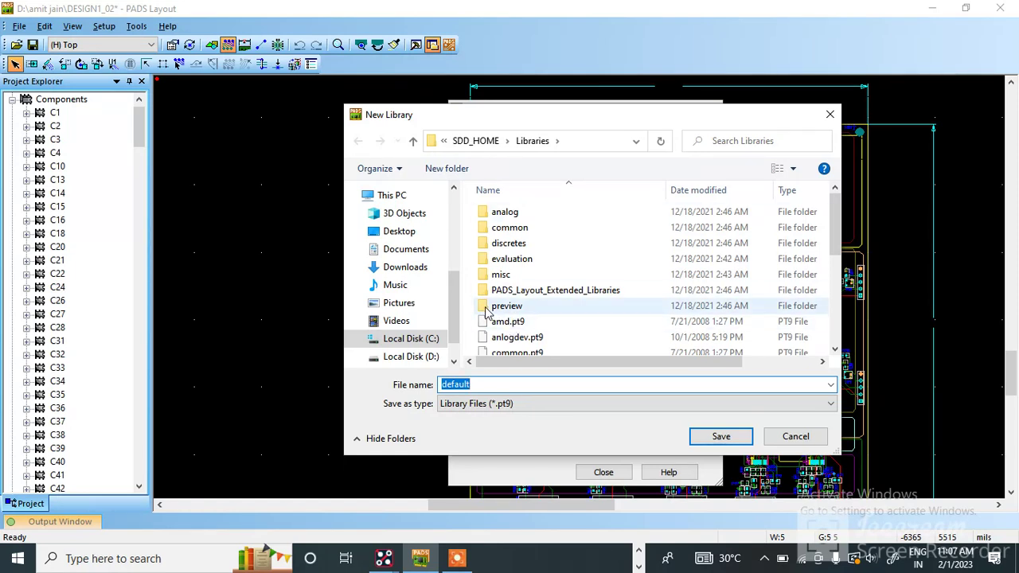
{"action": "mouse_move", "coordinate": [410, 356]}
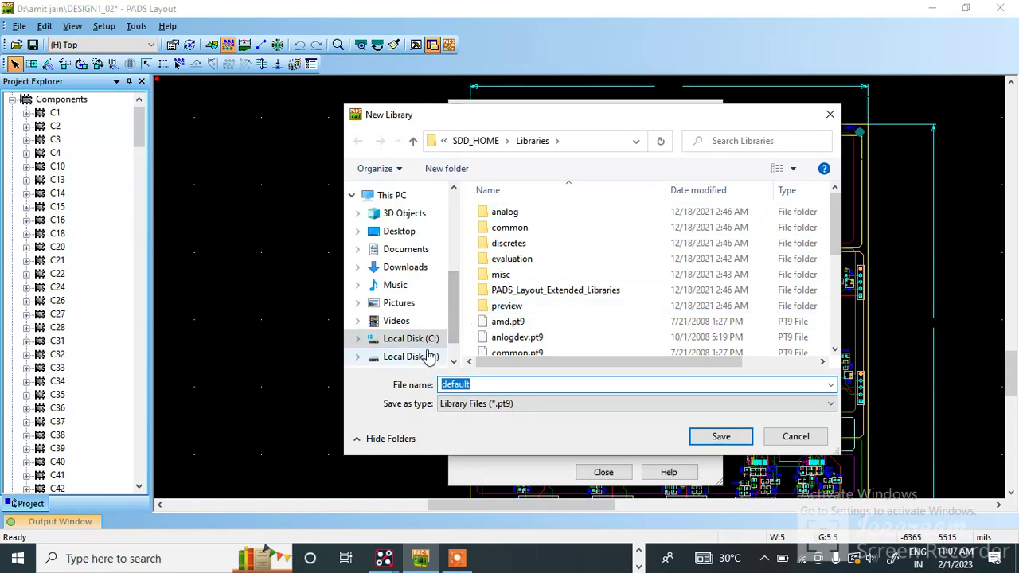
Save a new library named 'lib' in the D:\101 folder
{"action": "left_click", "coordinate": [427, 356]}
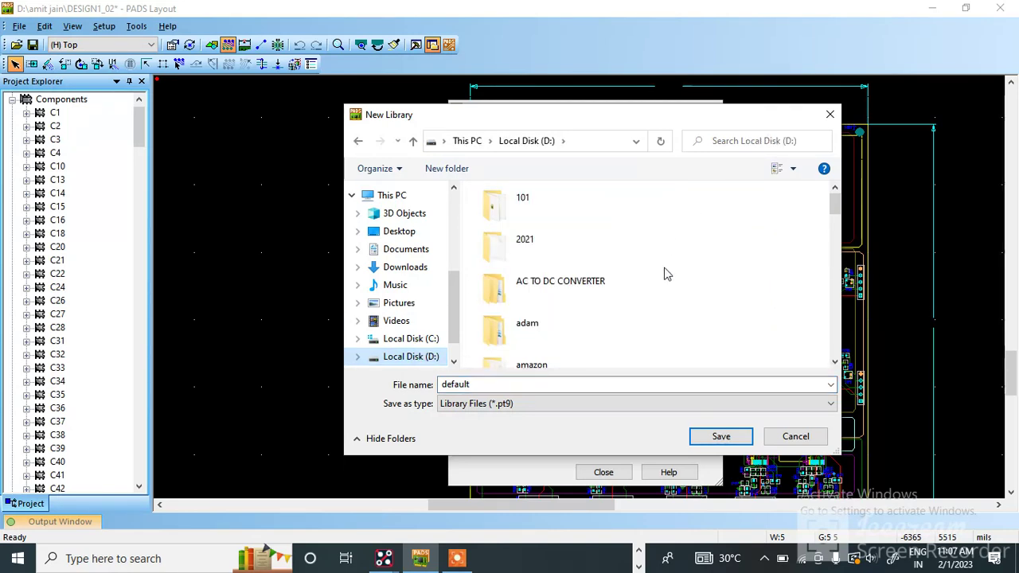
{"action": "double_click", "coordinate": [522, 200]}
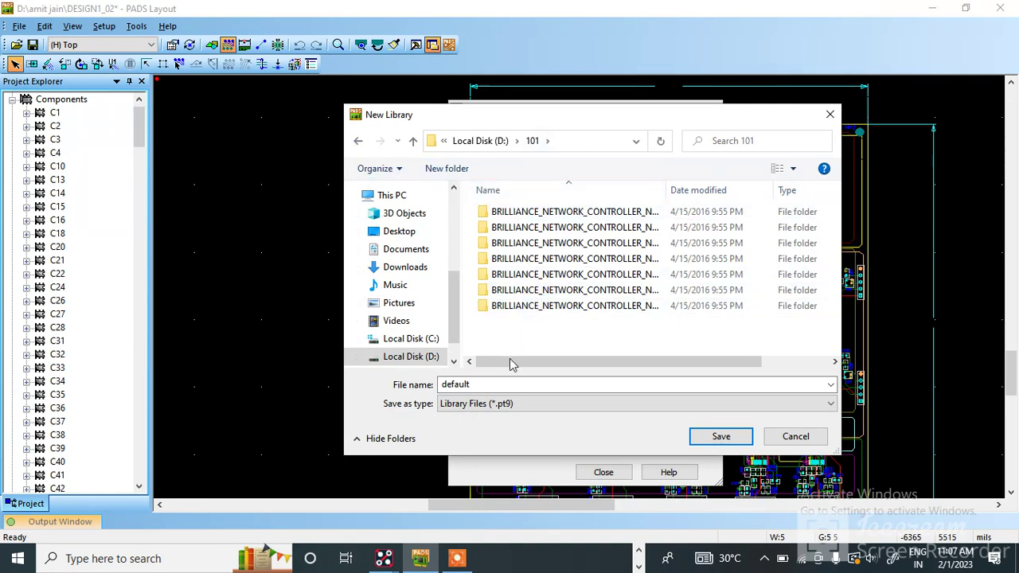
{"action": "double_click", "coordinate": [484, 385]}
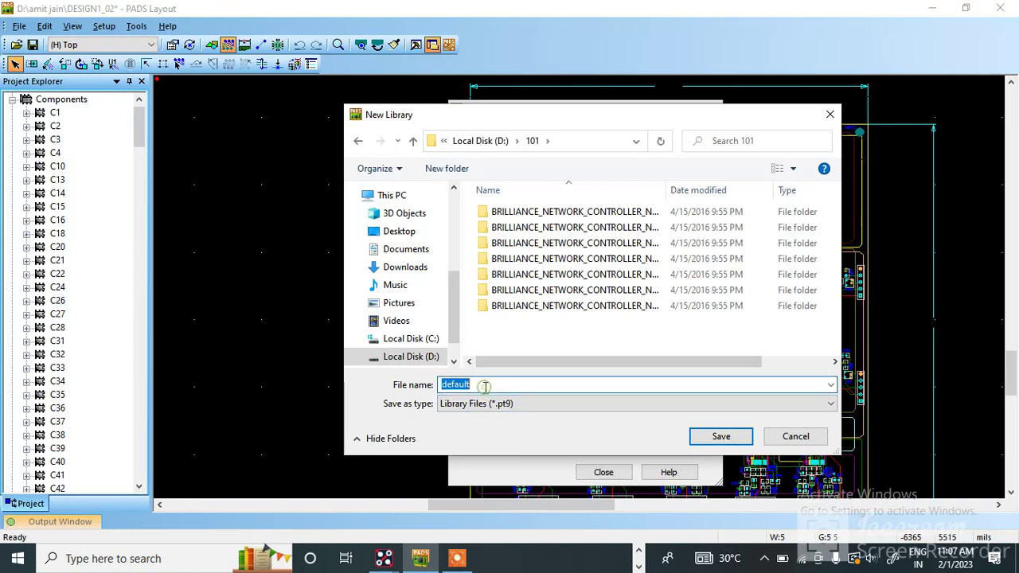
{"action": "key", "text": "BackSpace"}
{"action": "type", "text": "lib"}
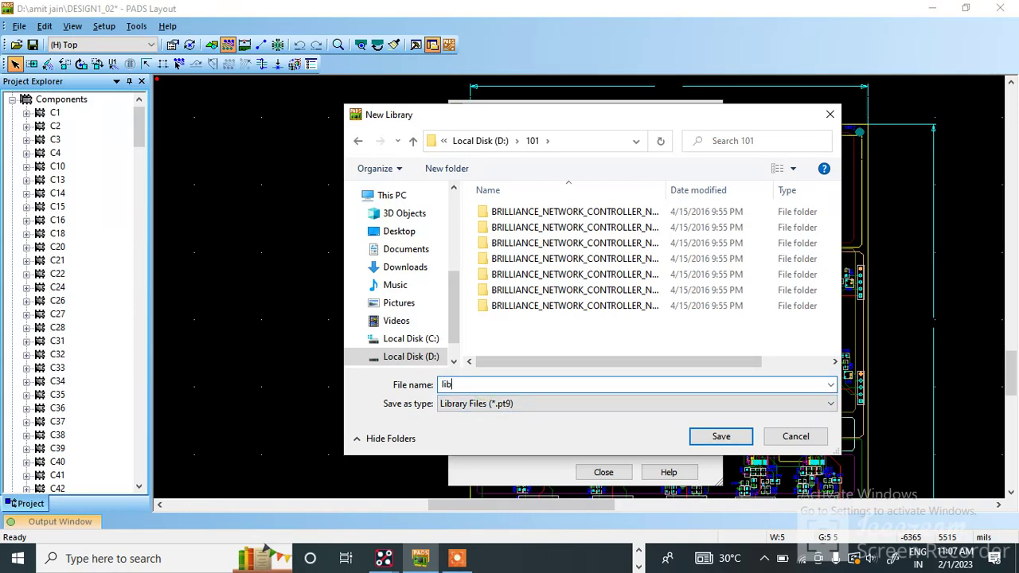
{"action": "left_click", "coordinate": [721, 436]}
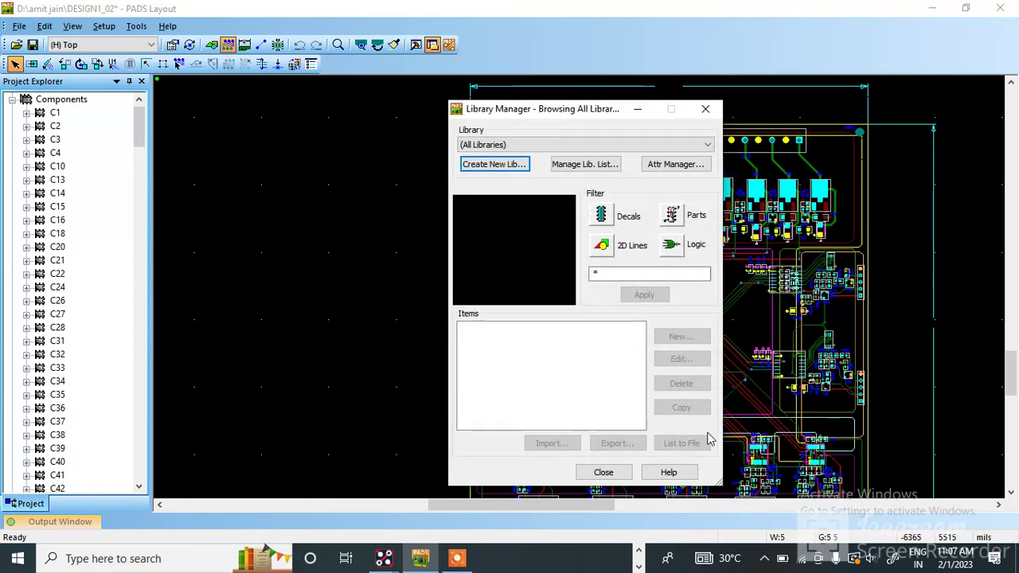
Select D:\101\lib in the Library Manager's library list
{"action": "left_click", "coordinate": [550, 147]}
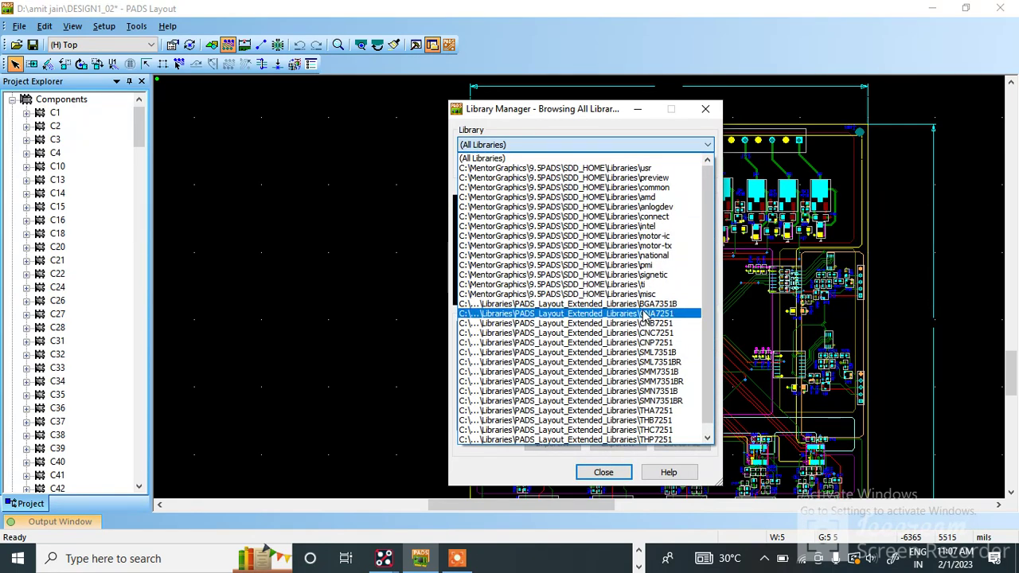
{"action": "left_click", "coordinate": [708, 442]}
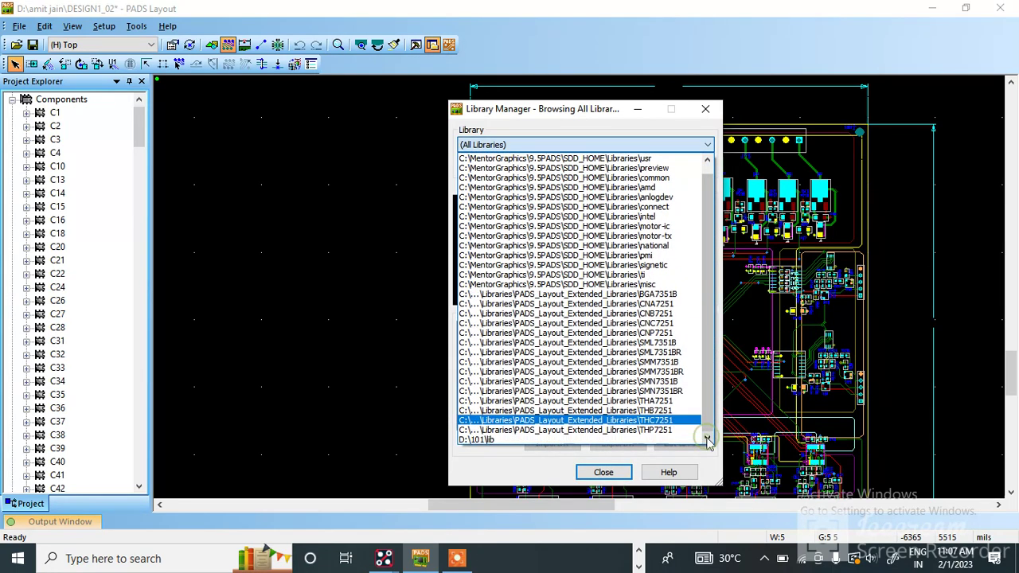
{"action": "left_click", "coordinate": [493, 441]}
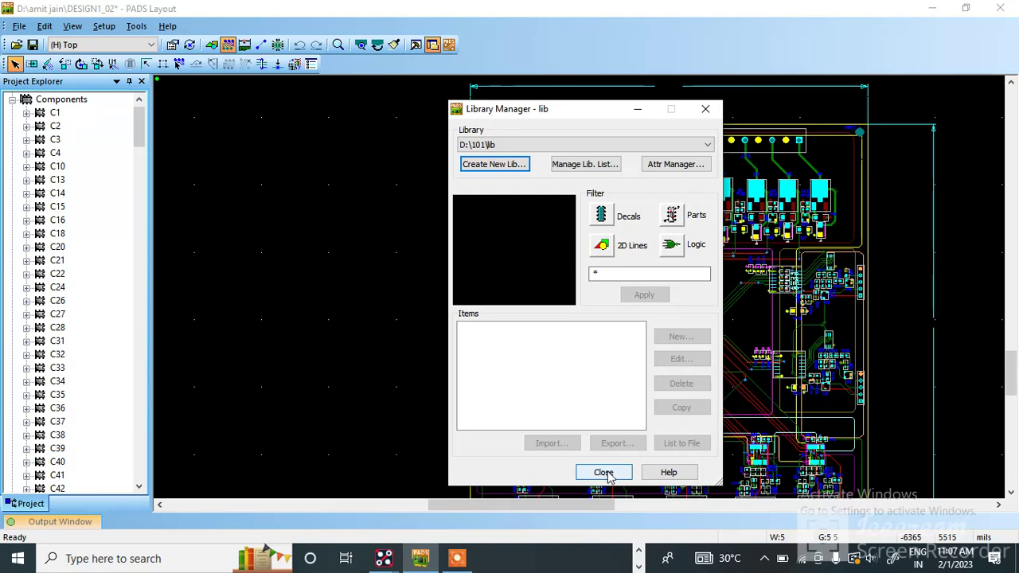
Close the Library Manager and select everything on the board, dismissing R29's properties along the way
{"action": "left_click", "coordinate": [603, 473]}
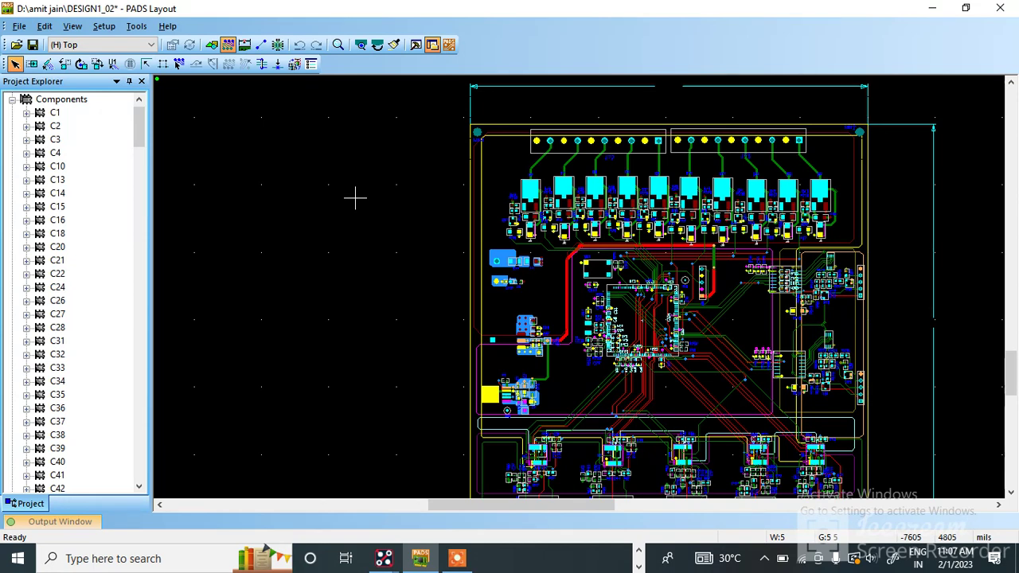
{"action": "key", "text": "ctrl+a"}
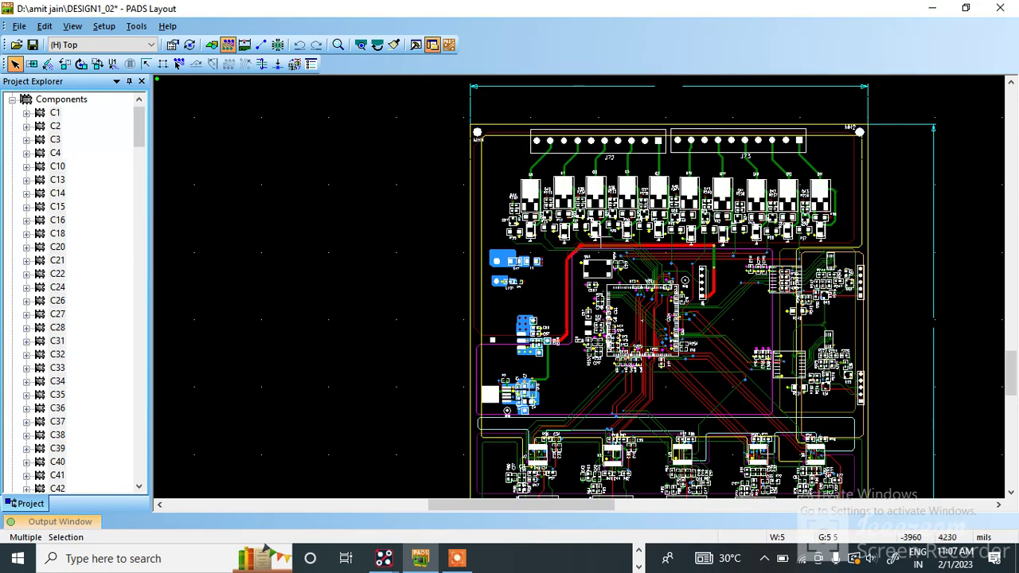
{"action": "double_click", "coordinate": [649, 177]}
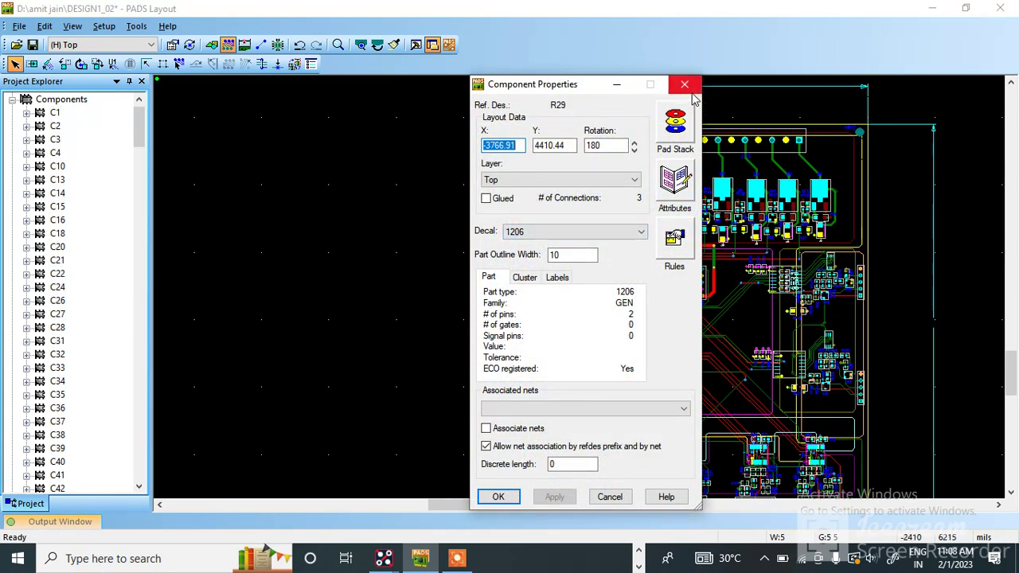
{"action": "left_click", "coordinate": [689, 89]}
{"action": "key", "text": "ctrl+a"}
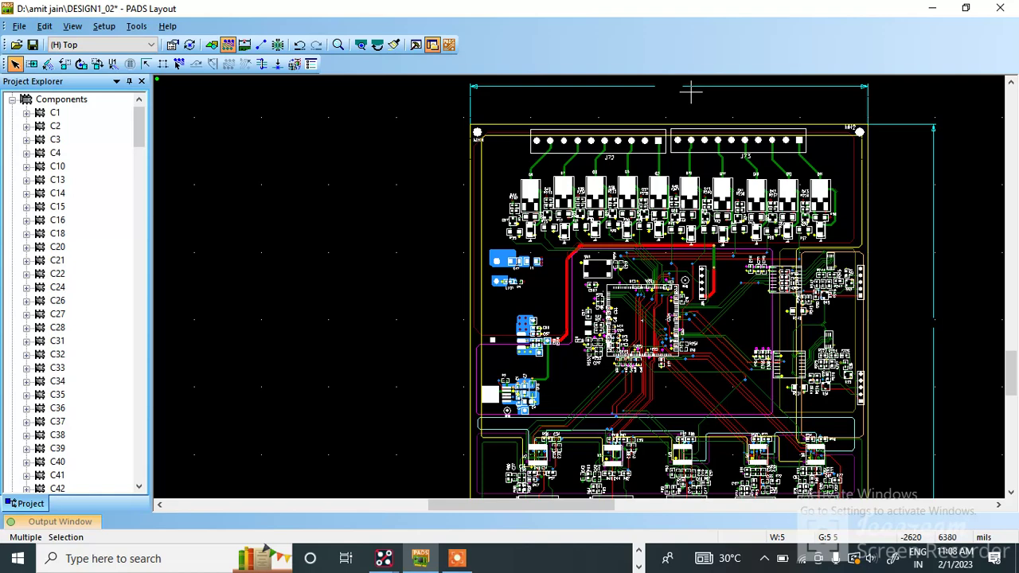
Save all part types and decals to D:\101\lib through Save to Library
{"action": "right_click", "coordinate": [621, 170]}
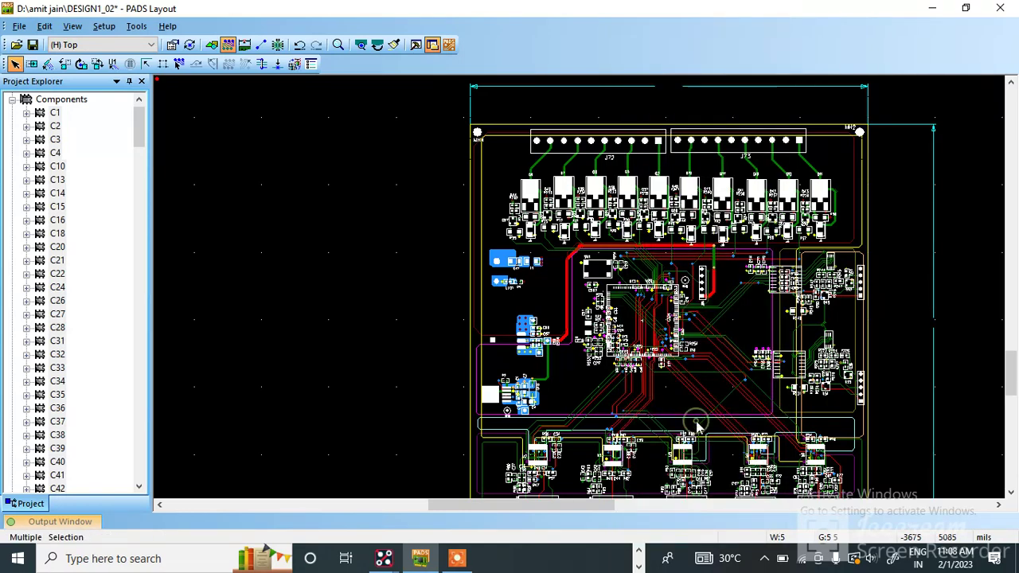
{"action": "left_click", "coordinate": [667, 388]}
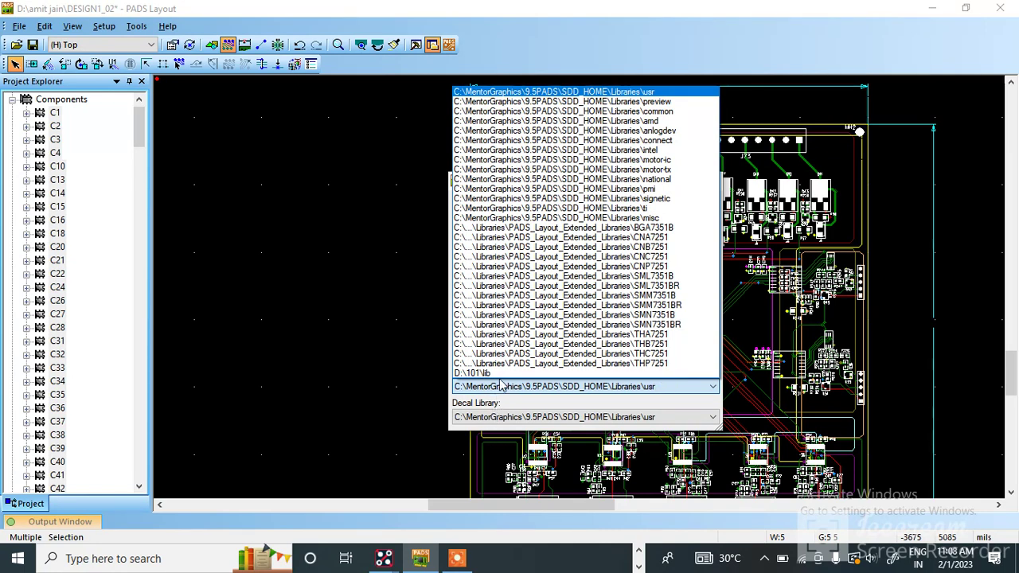
{"action": "left_click", "coordinate": [489, 374]}
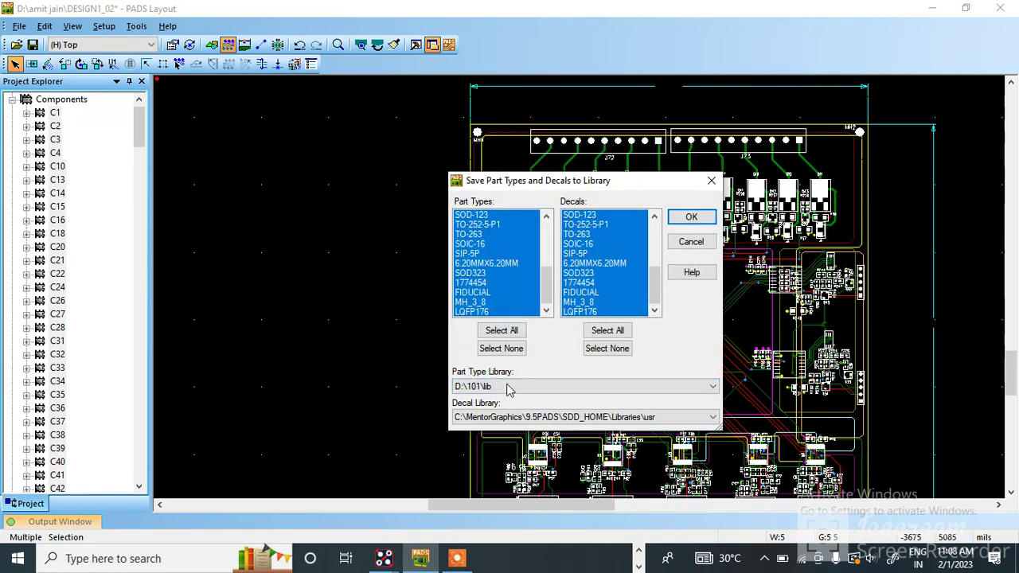
{"action": "left_click", "coordinate": [523, 421]}
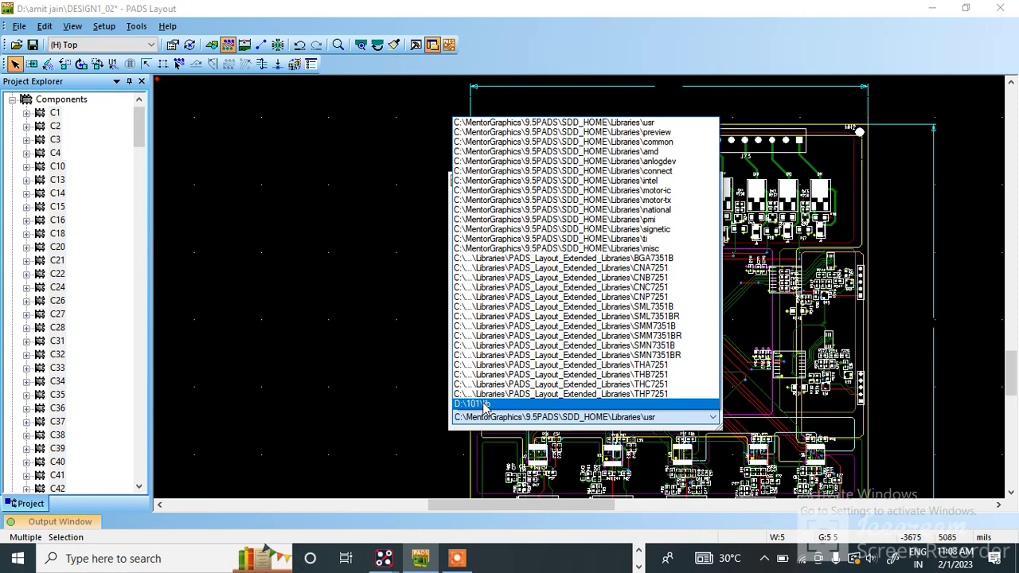
{"action": "left_click", "coordinate": [483, 404]}
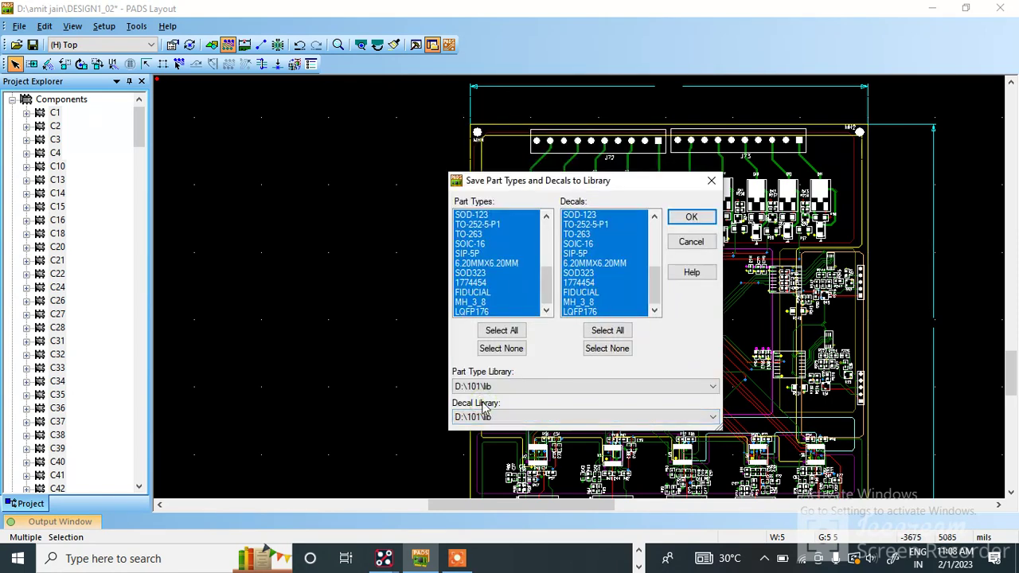
{"action": "left_click", "coordinate": [691, 218]}
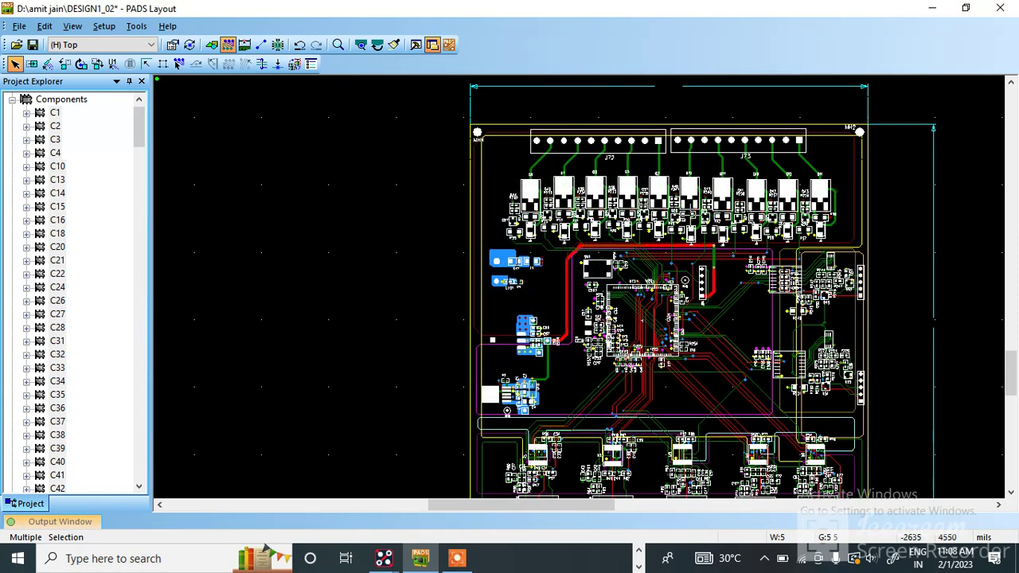
Clear the selection, select TO252 component Q9, and bring up its context menu
{"action": "left_click", "coordinate": [376, 291]}
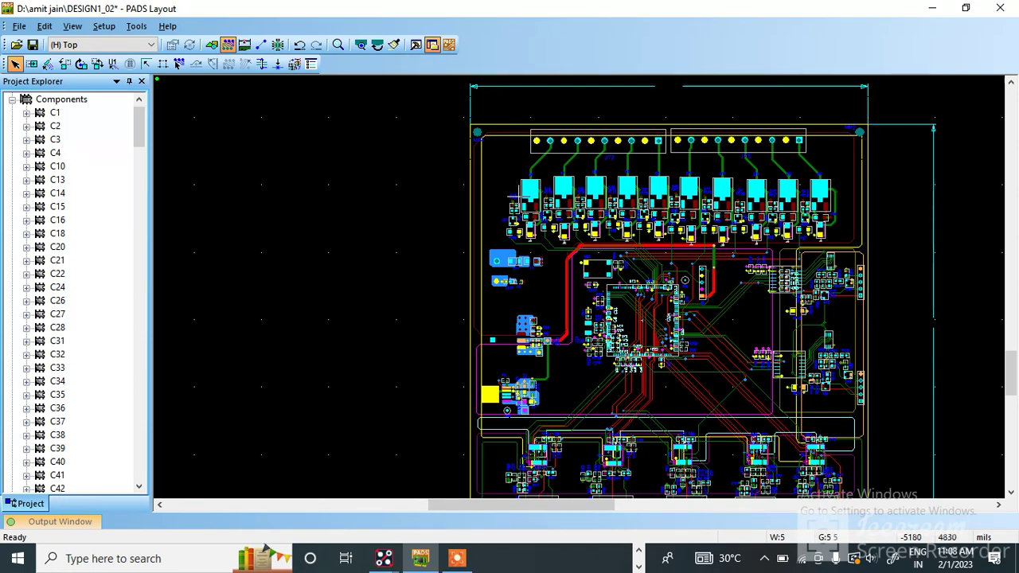
{"action": "left_click", "coordinate": [526, 176]}
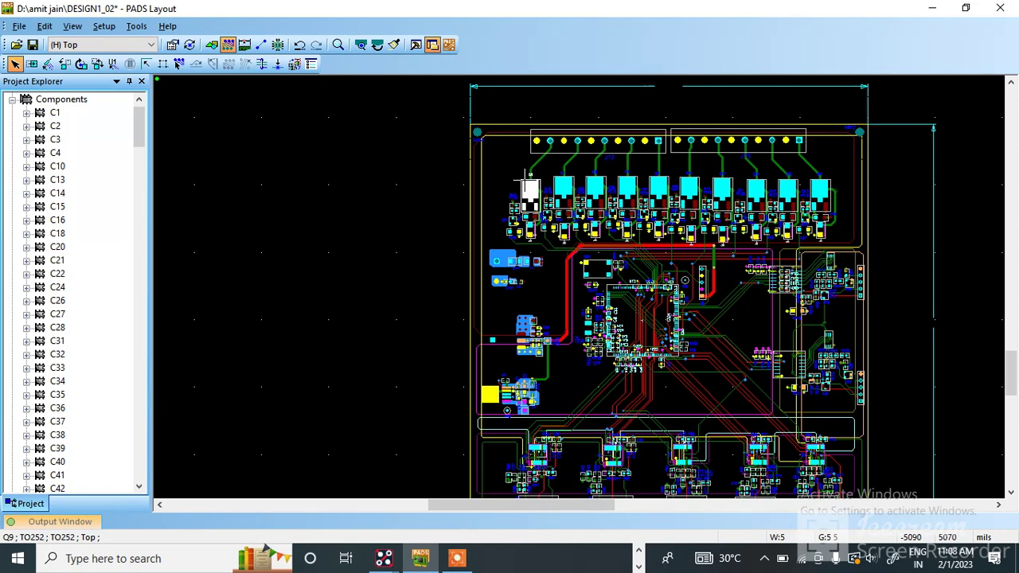
{"action": "right_click", "coordinate": [528, 173]}
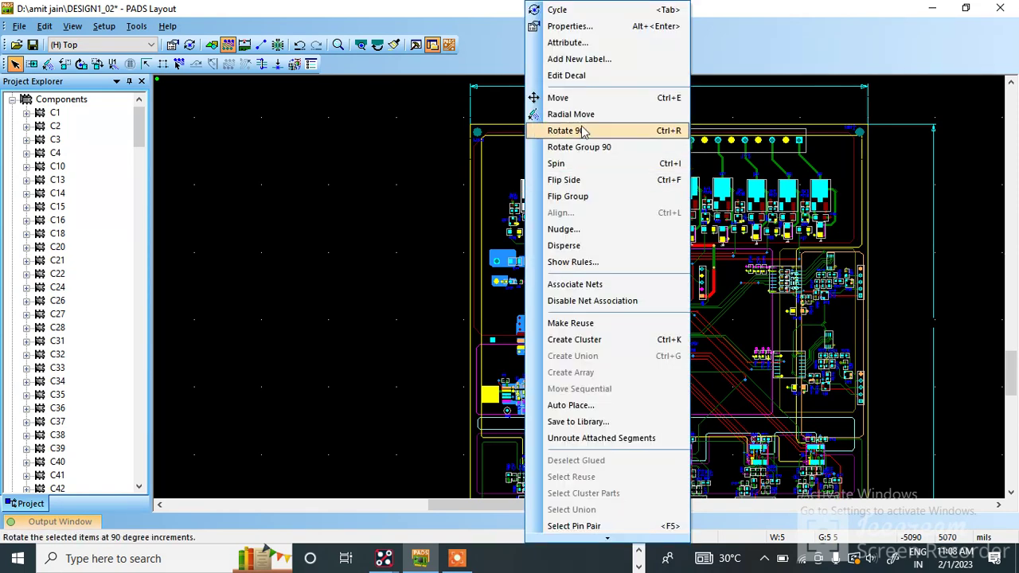
Choose Edit Decal to open Q9's three-pad TO252 decal in the Decal Editor
{"action": "left_click", "coordinate": [594, 74]}
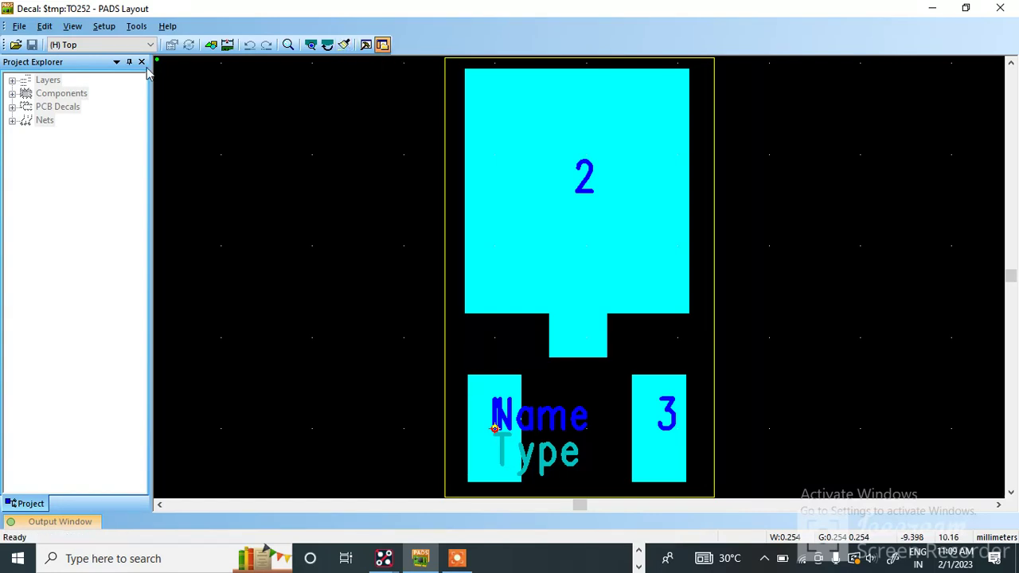
Save the TO252 decal to the D:\101\lib library via Save Decal As, confirming the overwrite
{"action": "left_click", "coordinate": [210, 45]}
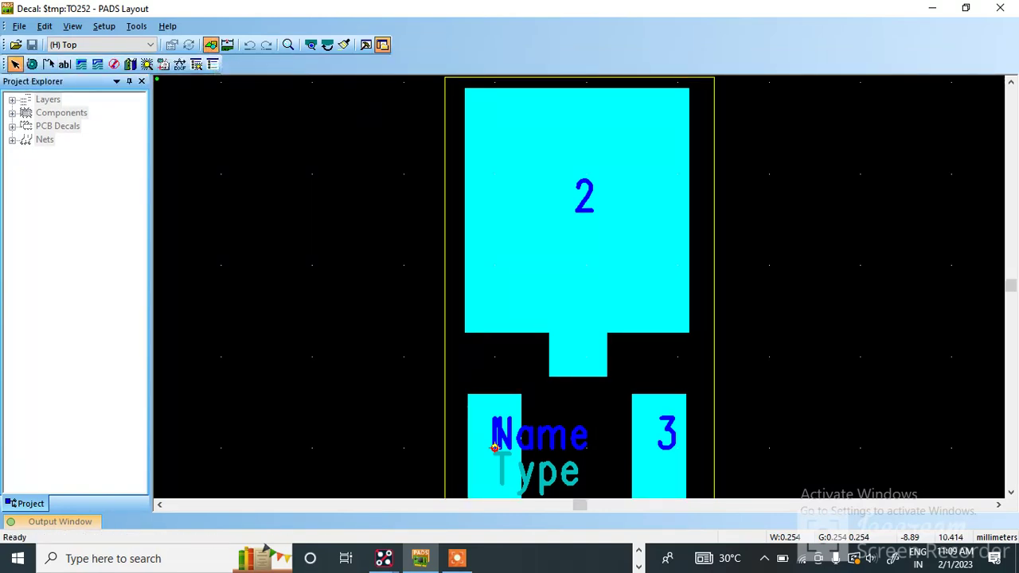
{"action": "left_click", "coordinate": [19, 27]}
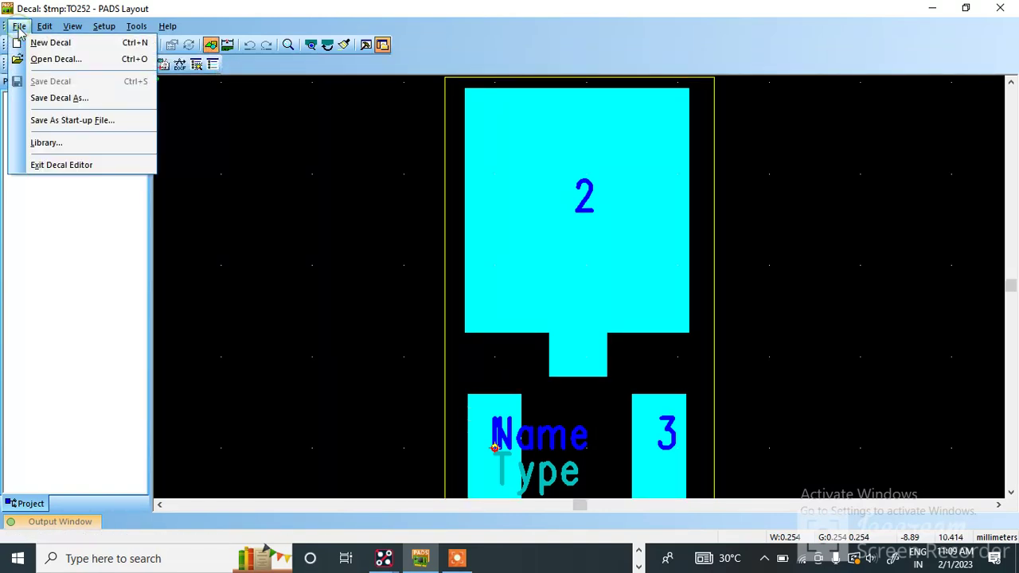
{"action": "left_click", "coordinate": [60, 98]}
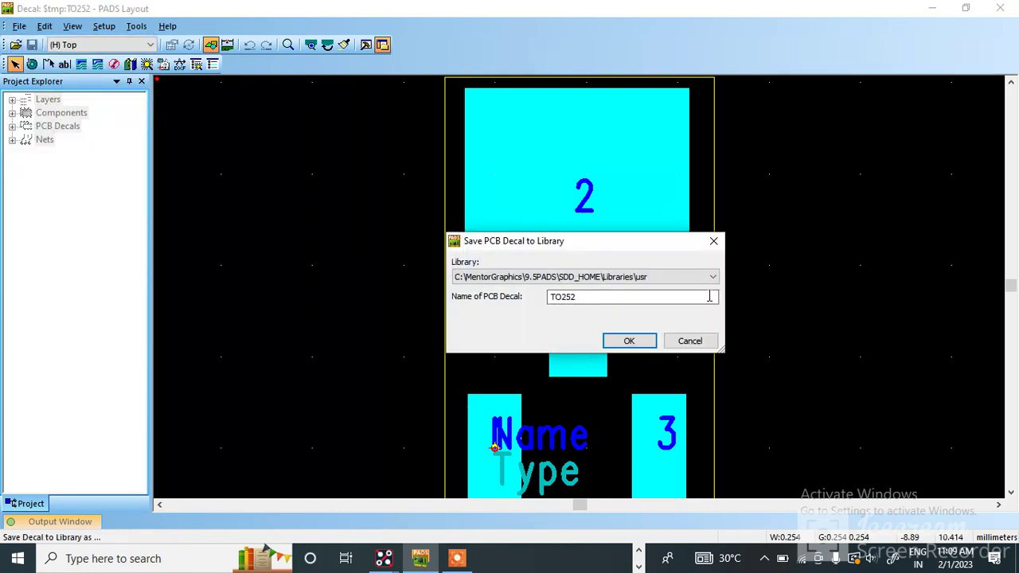
{"action": "left_click", "coordinate": [708, 277]}
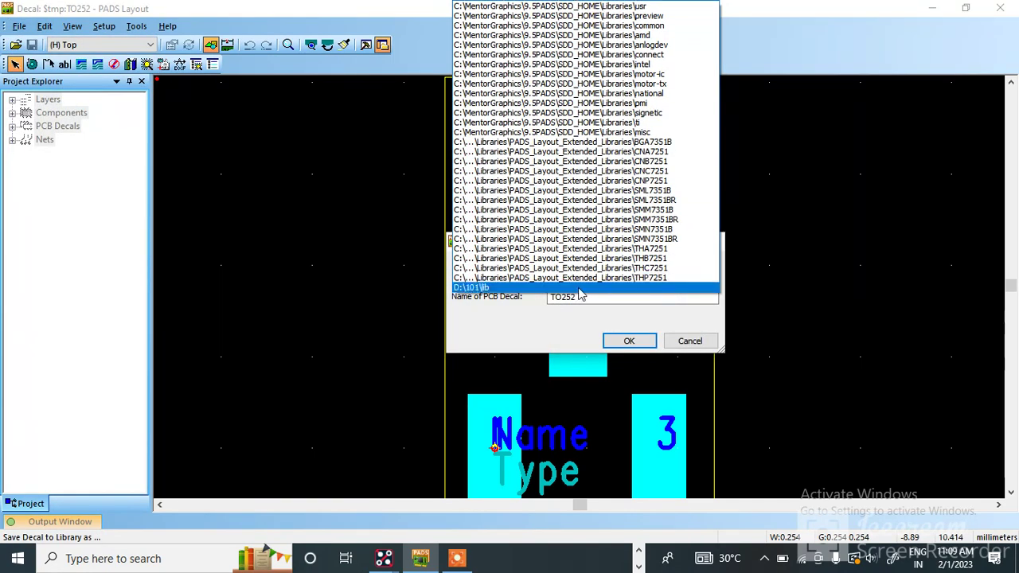
{"action": "left_click", "coordinate": [580, 289]}
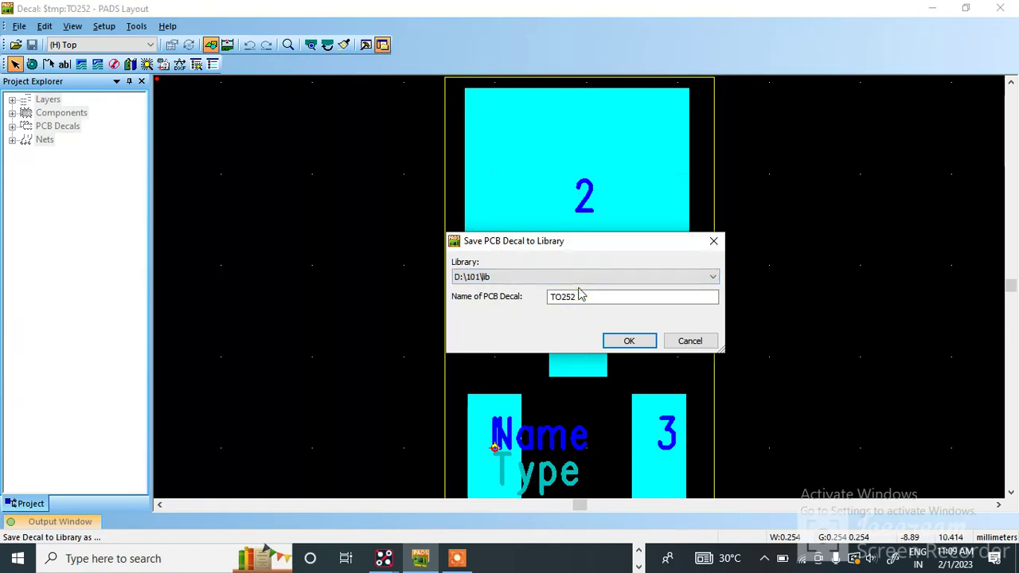
{"action": "left_click", "coordinate": [630, 342]}
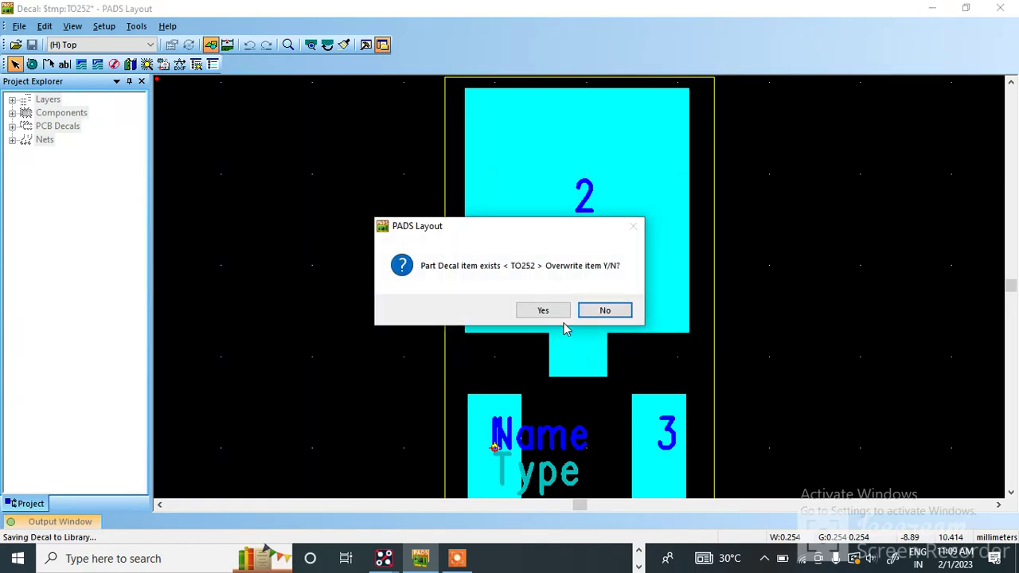
{"action": "left_click", "coordinate": [544, 310]}
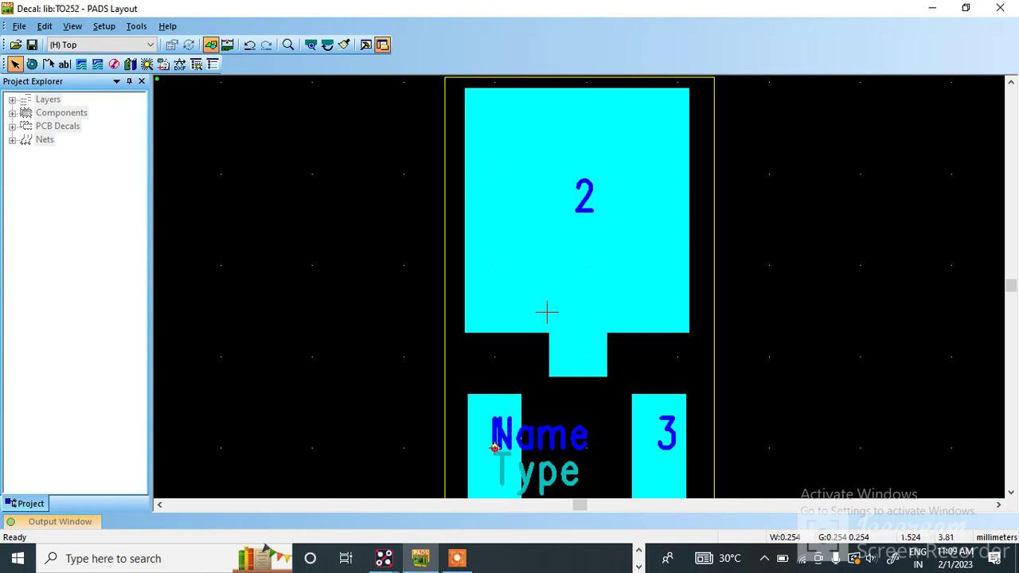